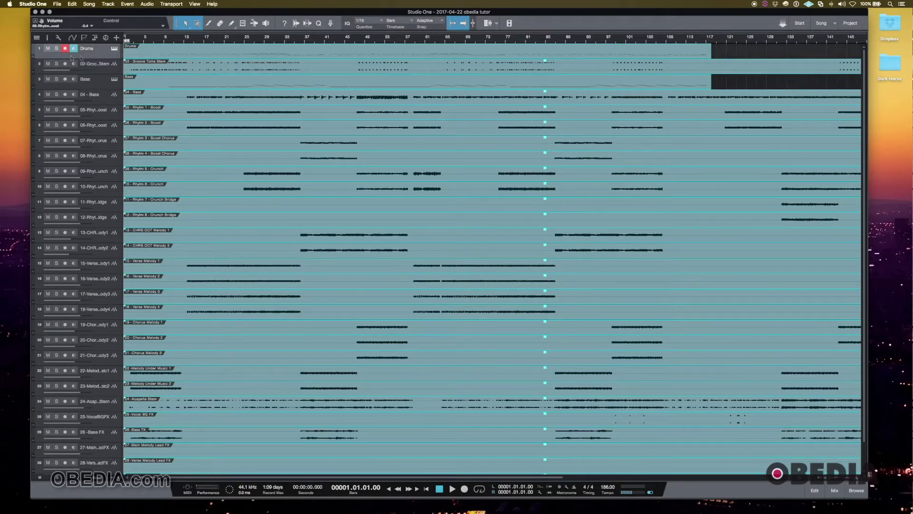
Select all tracks from Drums through track 10 and change their colour to bright blue.
left_click(33, 50)
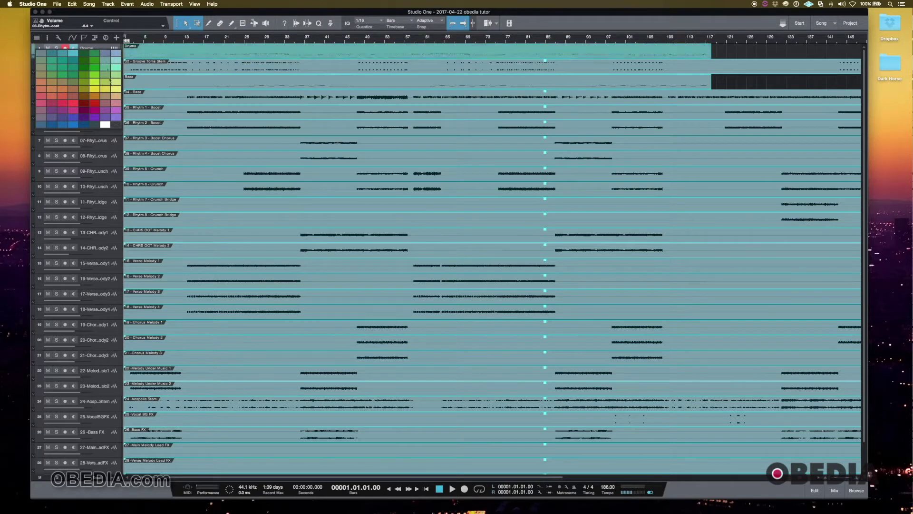
left_click(116, 113)
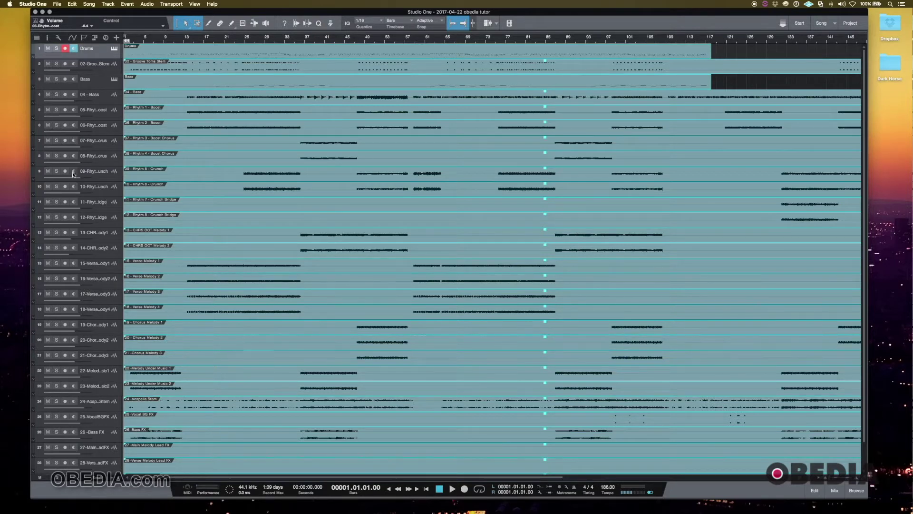
left_click(101, 192)
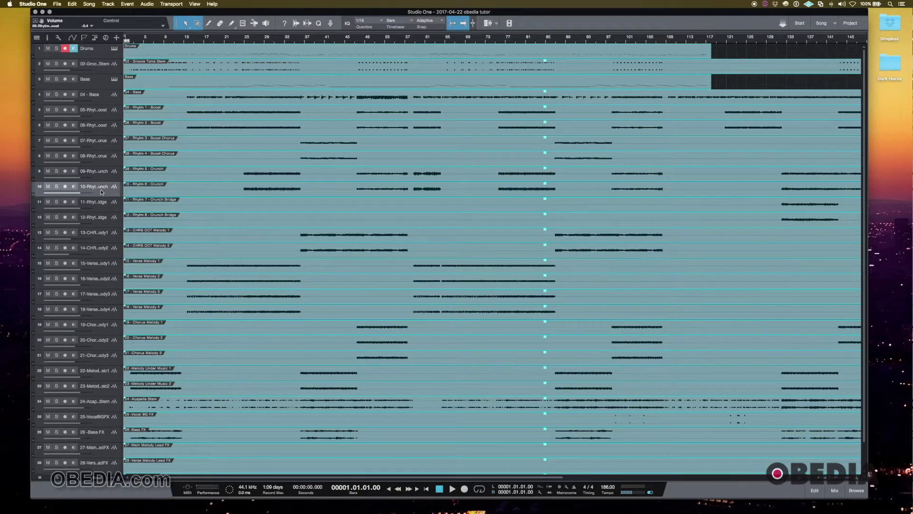
left_click(92, 55)
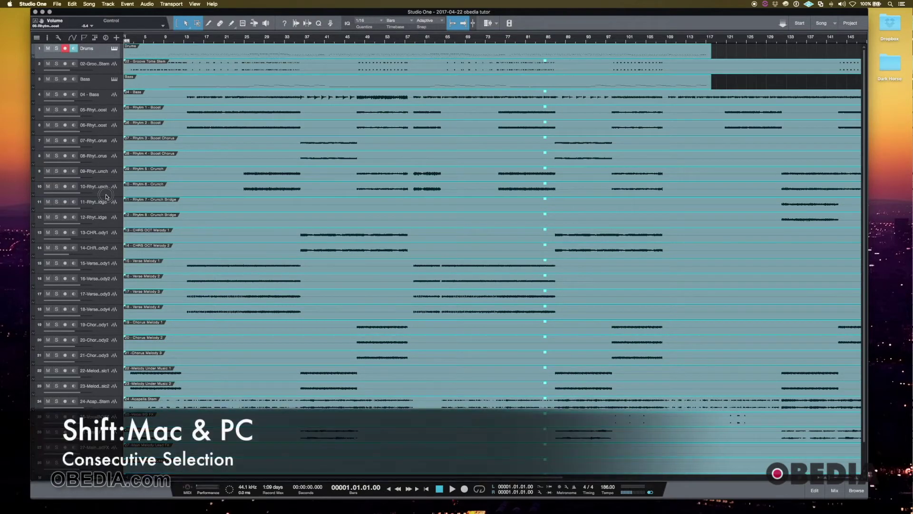
left_click(105, 195, "shift")
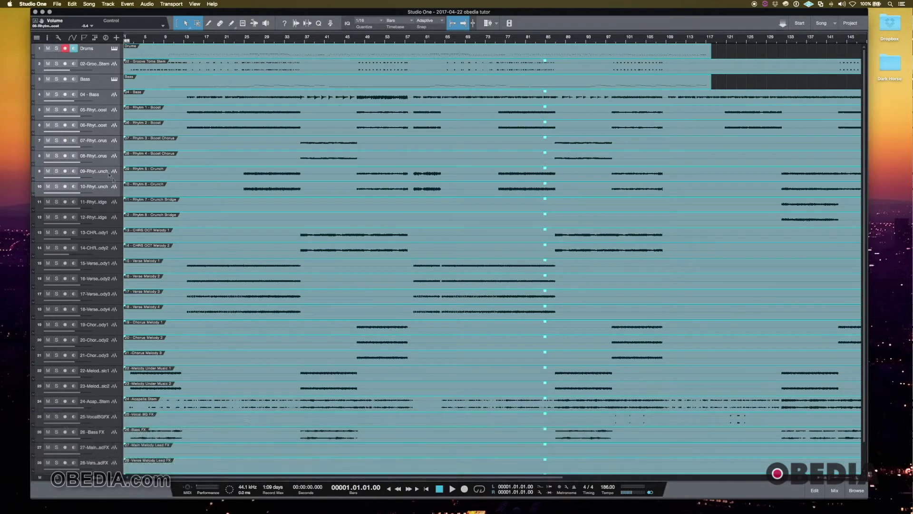
left_click(32, 126)
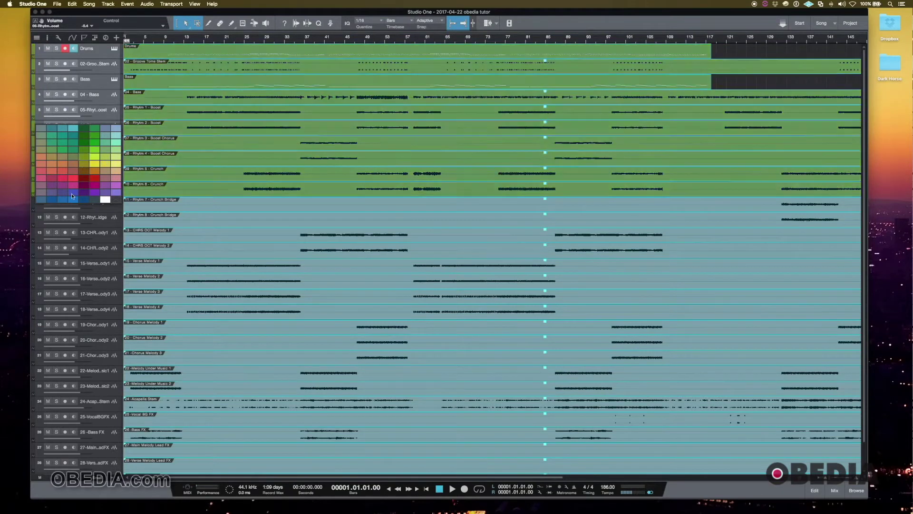
left_click(73, 199)
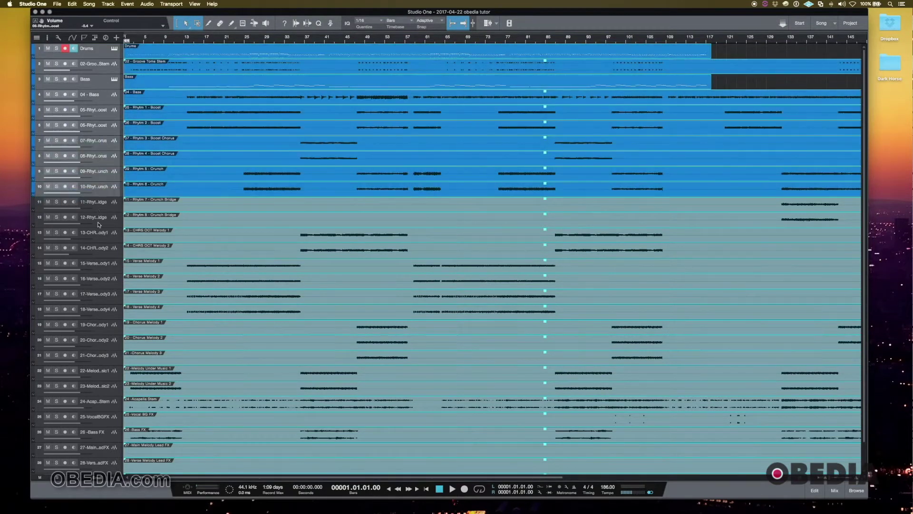
Select tracks 11 through 13 and change their colour to indigo.
left_click(106, 211)
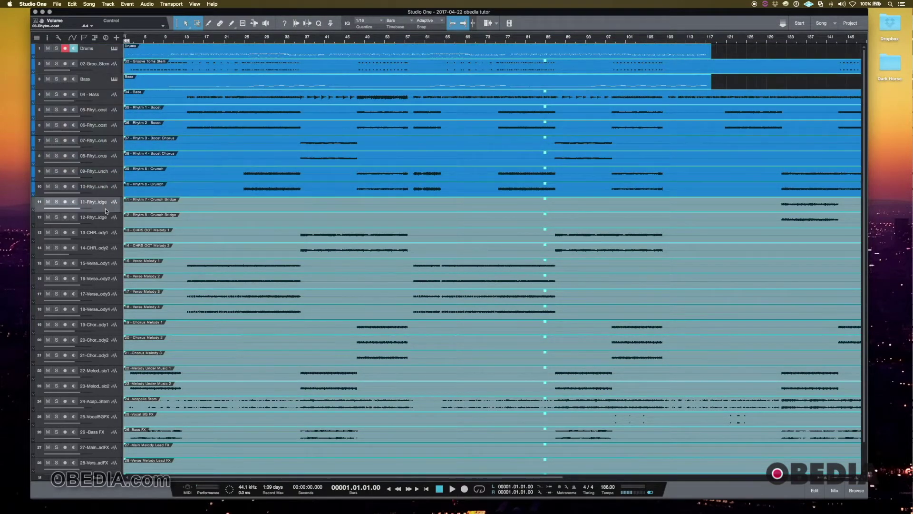
right_click(108, 241)
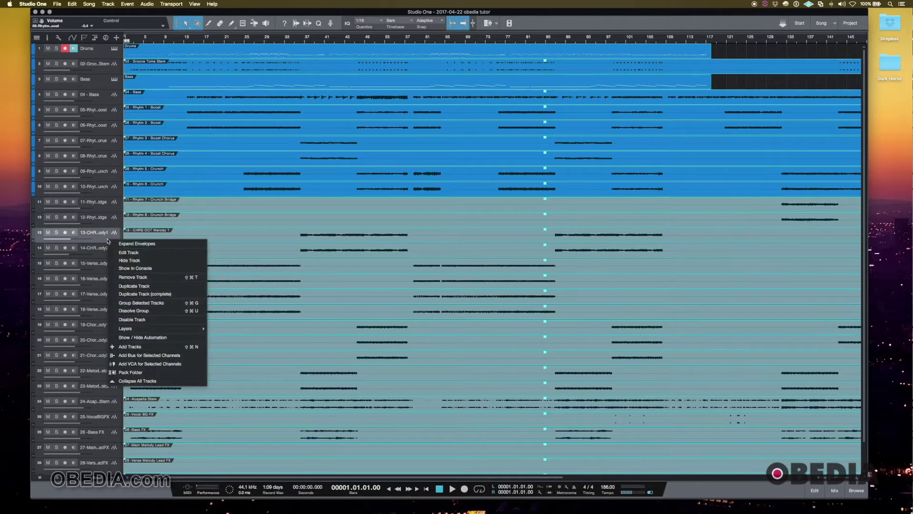
left_click(102, 211)
left_click(104, 212)
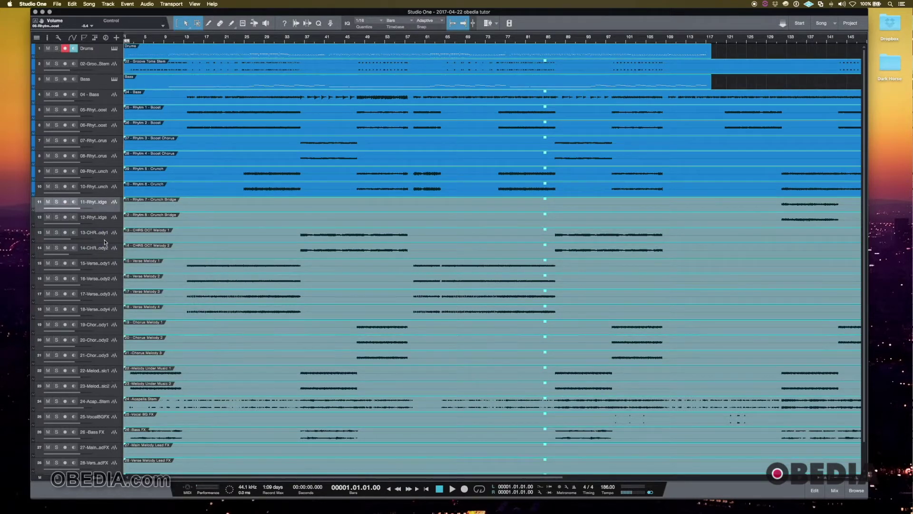
left_click(89, 240, "shift")
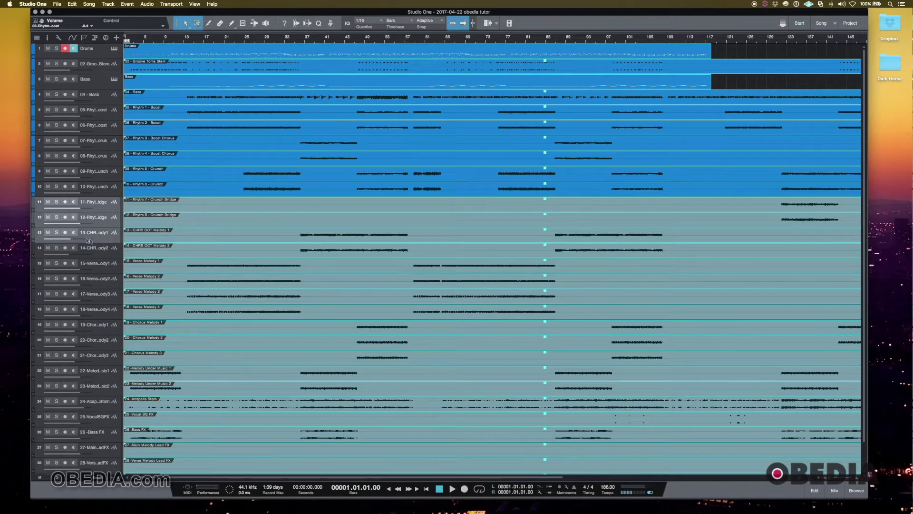
left_click(42, 219)
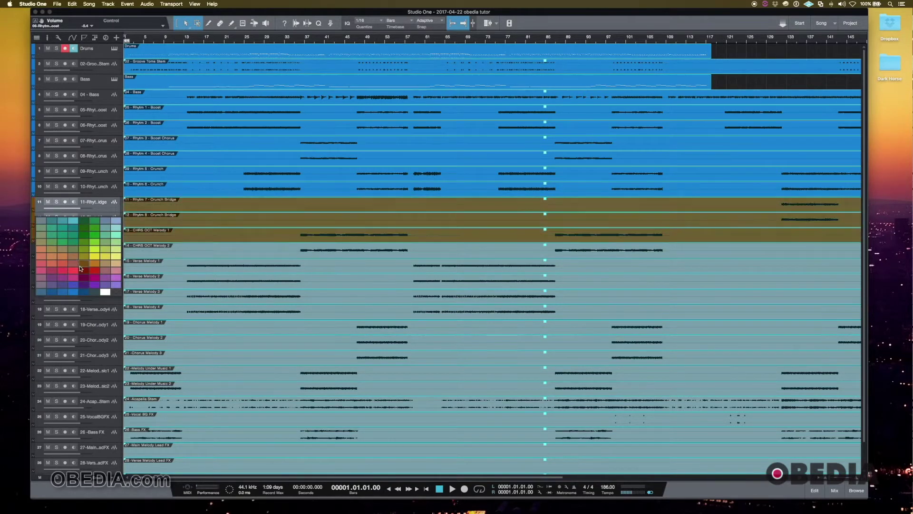
left_click(73, 284)
Select only the non-adjacent tracks 14, 17, 20, 22, 24 and 27 and colour them green.
left_click(102, 256)
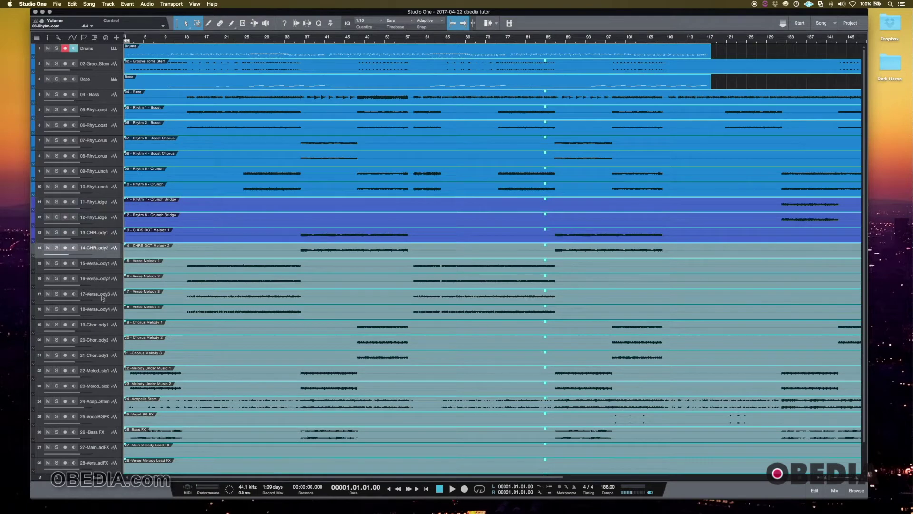
left_click(107, 313, "shift")
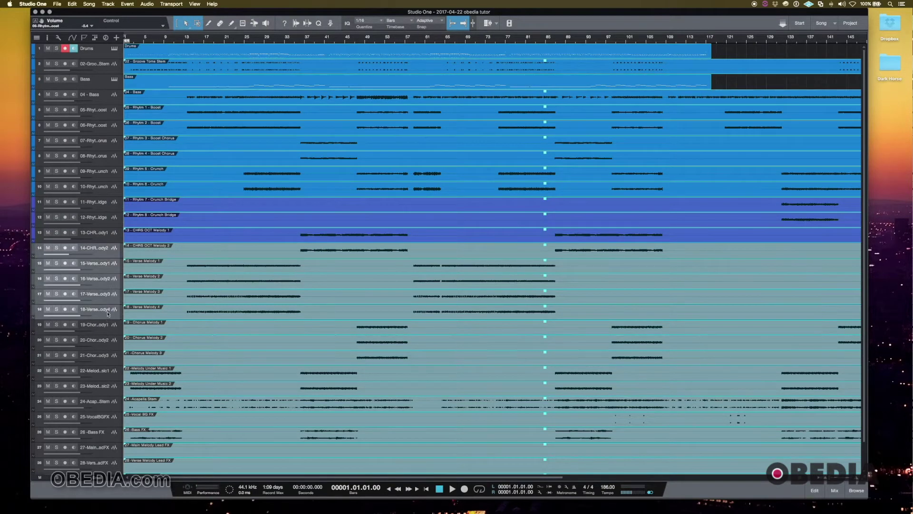
left_click(108, 256)
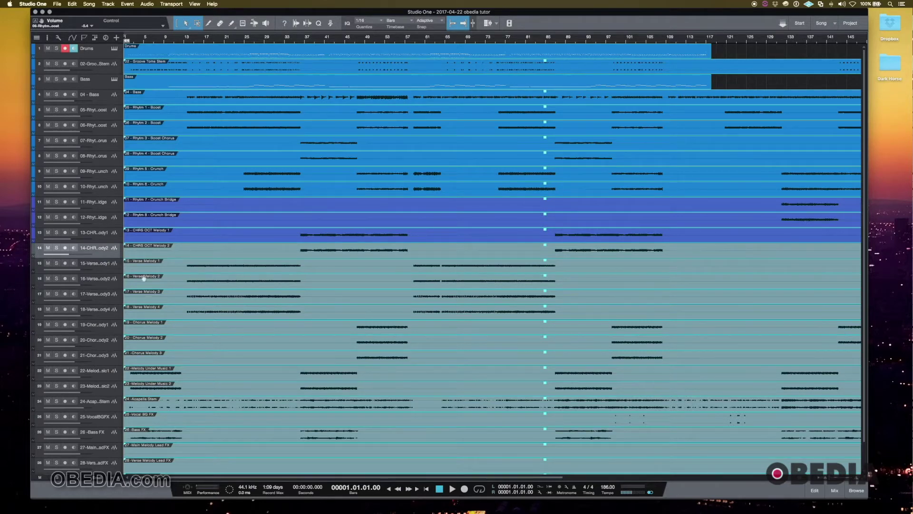
left_click(109, 297, "super")
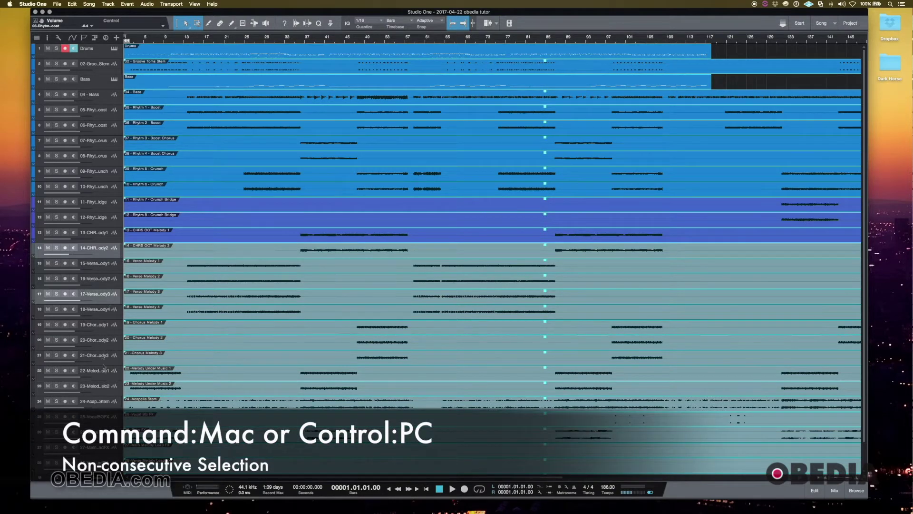
left_click(110, 376, "super")
left_click(110, 341, "super")
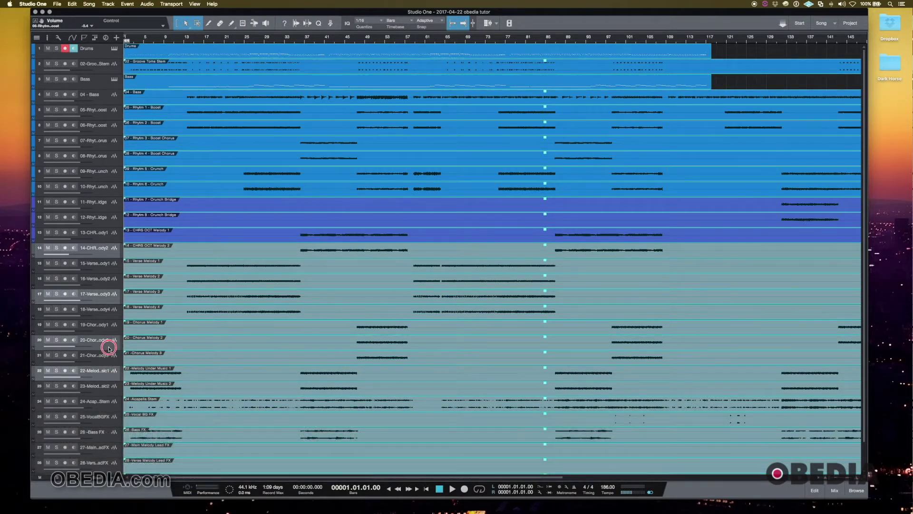
left_click(109, 402, "super")
left_click(103, 450, "super")
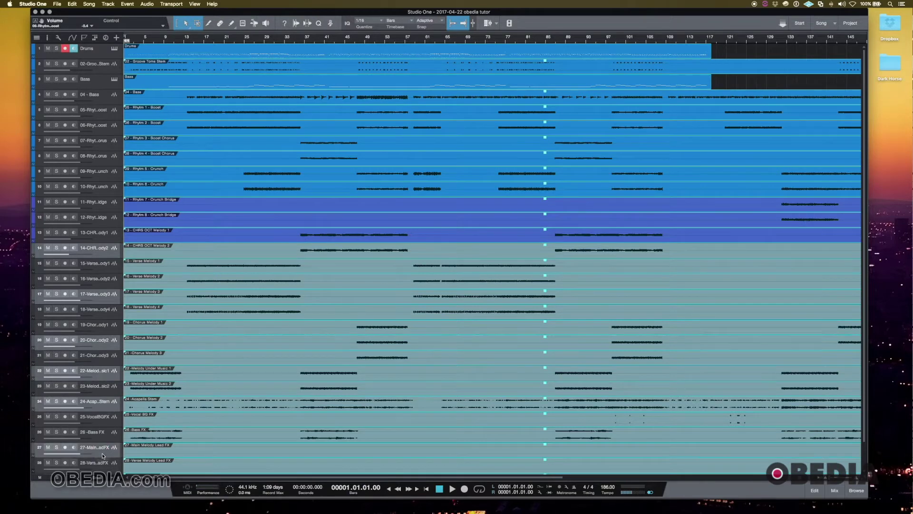
left_click(33, 294)
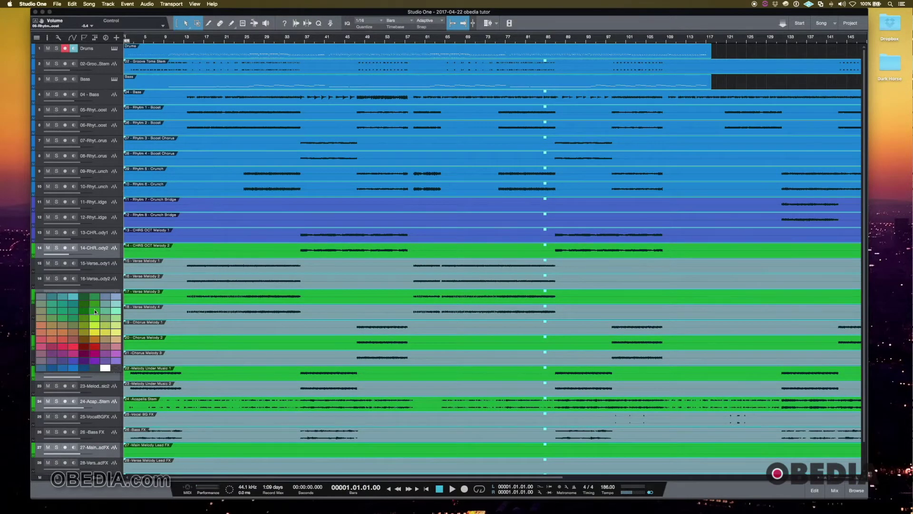
left_click(94, 310)
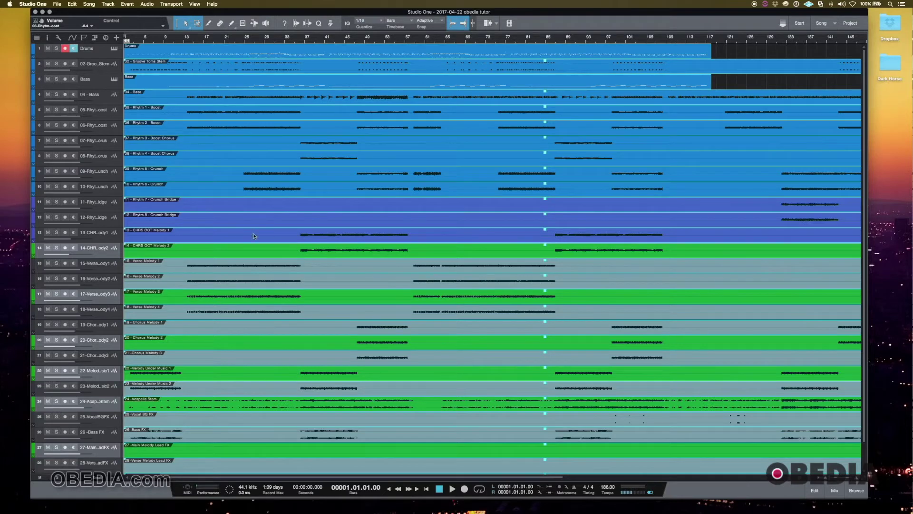
scroll(253, 233, "down", 2)
scroll(241, 230, "up", 2)
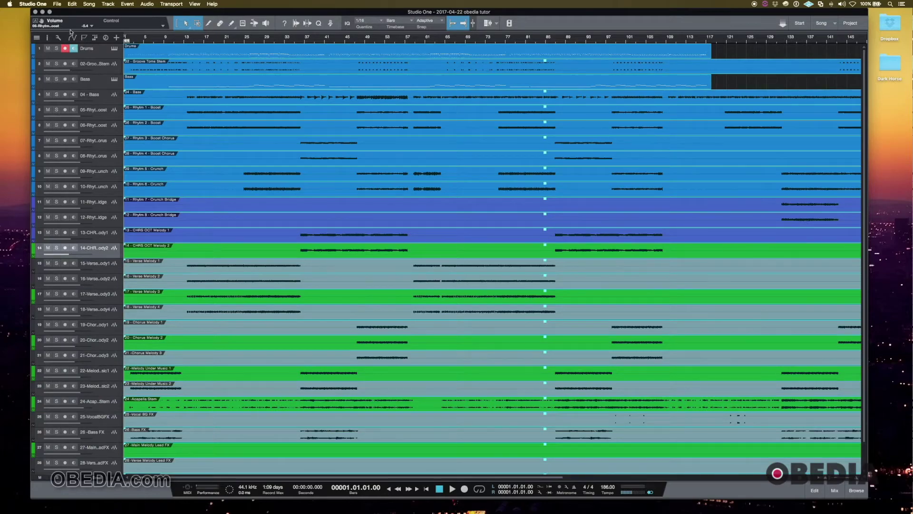
Open the application preferences at the general Appearance settings.
left_click(32, 4)
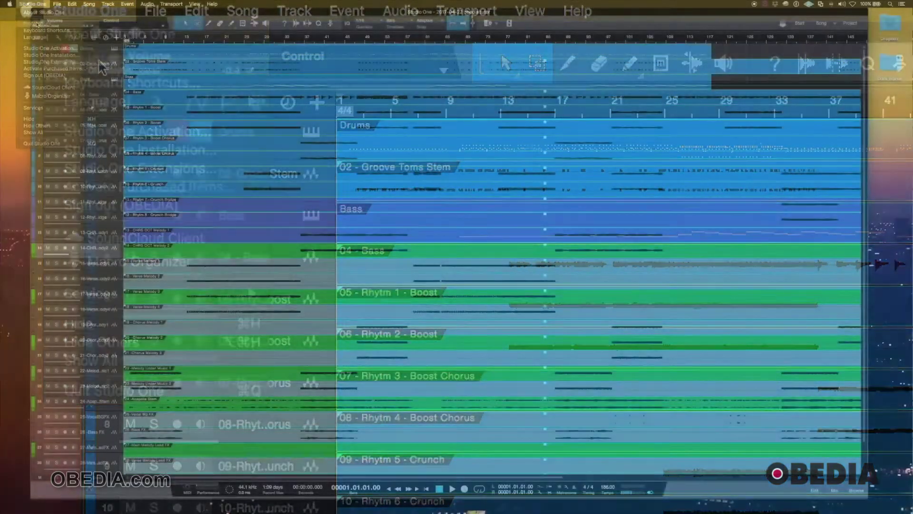
left_click(36, 23)
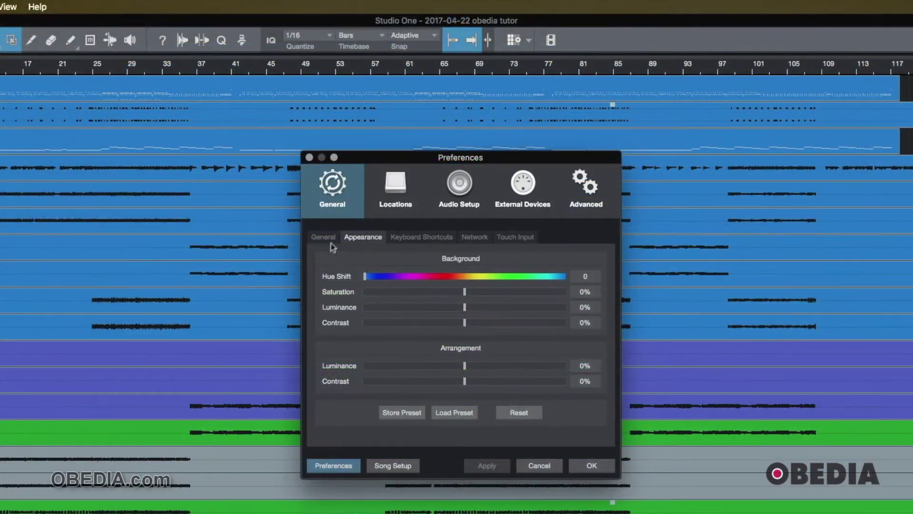
left_click(337, 237)
left_click(363, 237)
Keep the background hue shift at 0 and set its saturation to 78%, luminance to -65% and contrast to 65%.
mouse_move(367, 276)
left_mouse_down()
mouse_move(533, 280)
mouse_move(353, 285)
left_mouse_up()
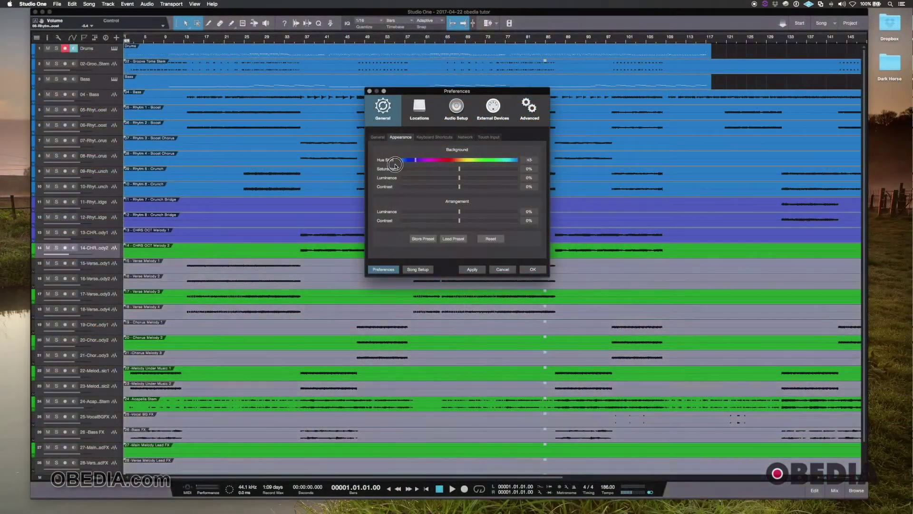
left_click_drag(395, 165, 505, 170)
left_click_drag(444, 308, 468, 308)
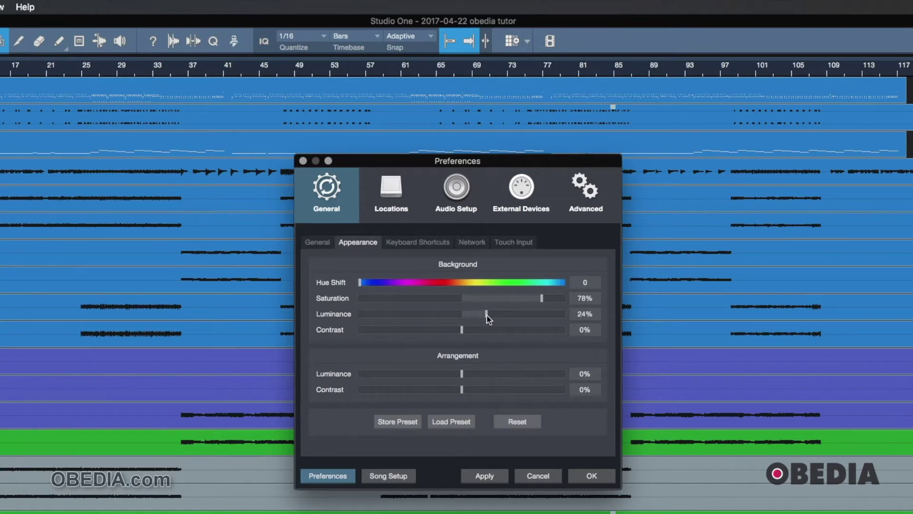
left_click_drag(487, 318, 398, 320)
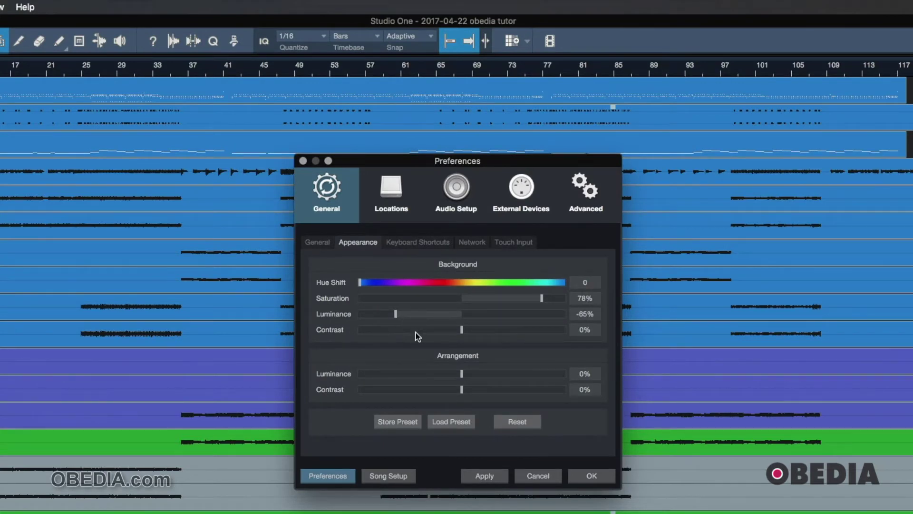
left_click_drag(416, 335, 527, 332)
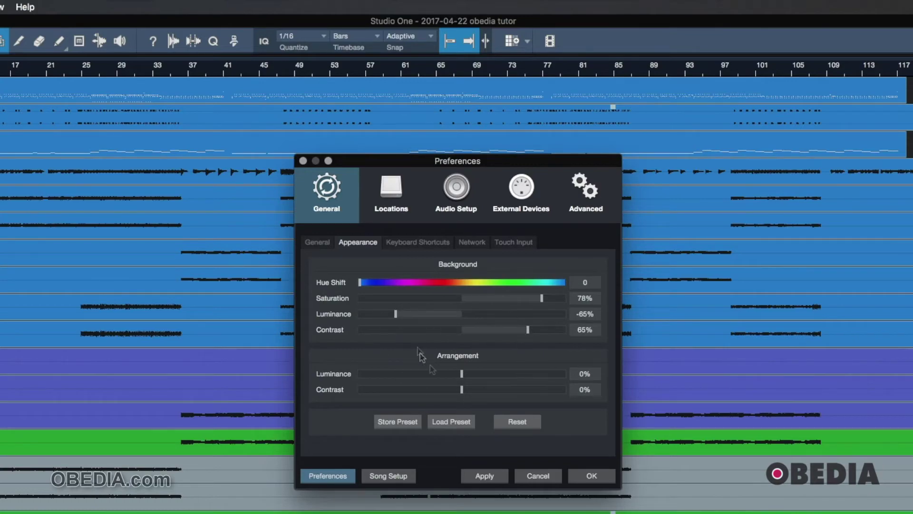
Set the arrangement luminance to 48% and the arrangement contrast to -27%.
mouse_move(463, 375)
left_mouse_down()
mouse_move(511, 373)
mouse_move(419, 375)
mouse_move(474, 380)
left_mouse_up()
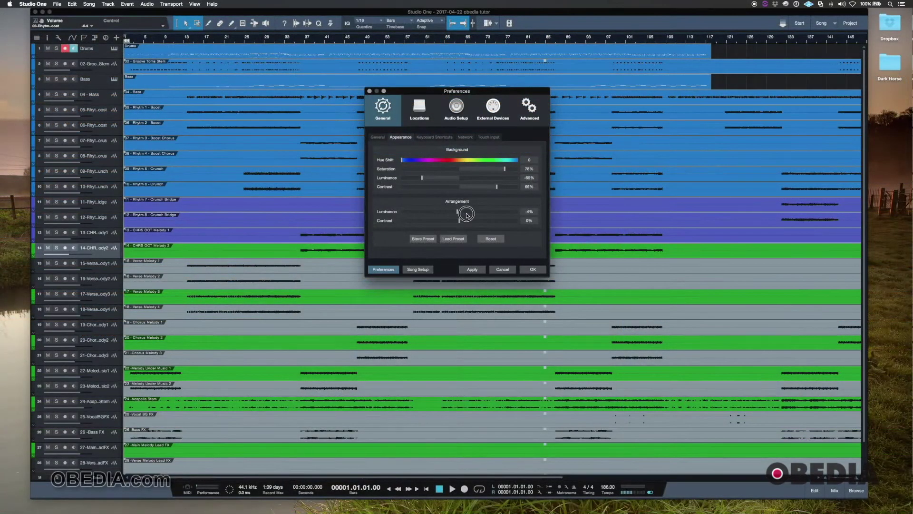
left_click_drag(467, 215, 480, 212)
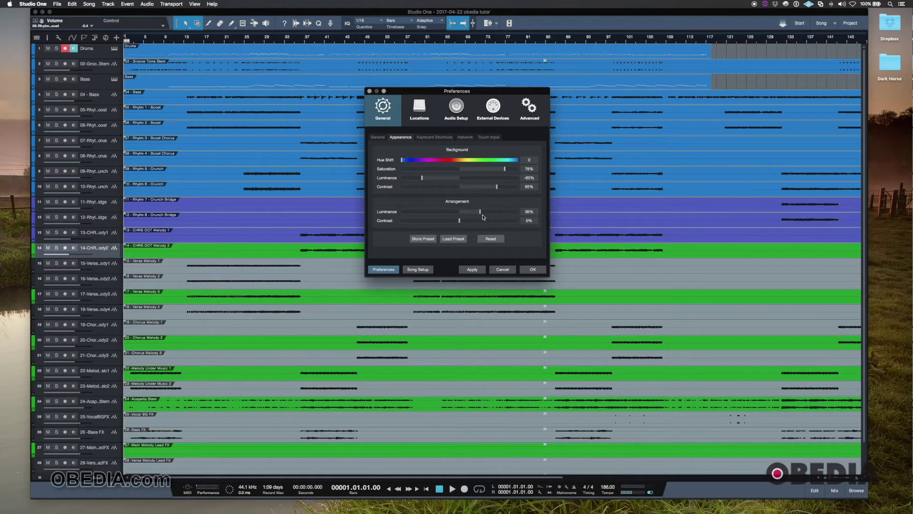
left_click(486, 215)
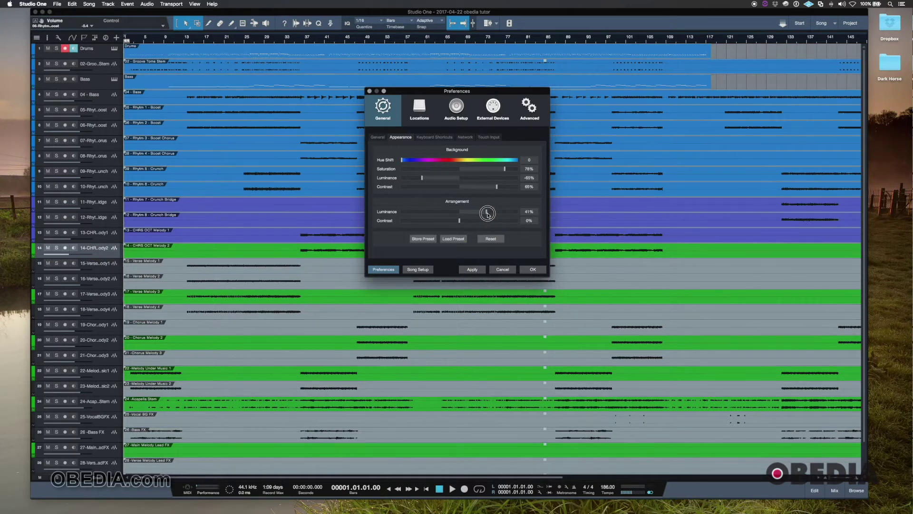
left_click_drag(487, 214, 444, 222)
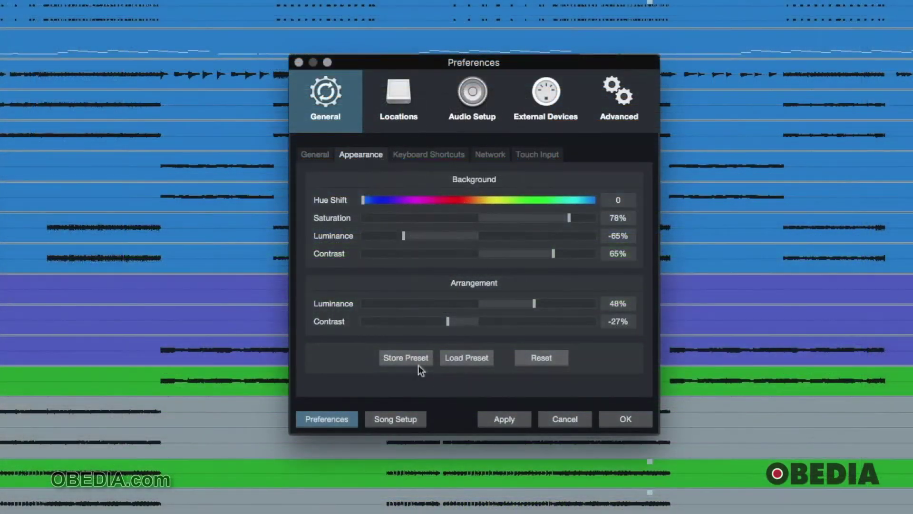
Store the current appearance settings as a preset named "On Stage".
left_click(426, 240)
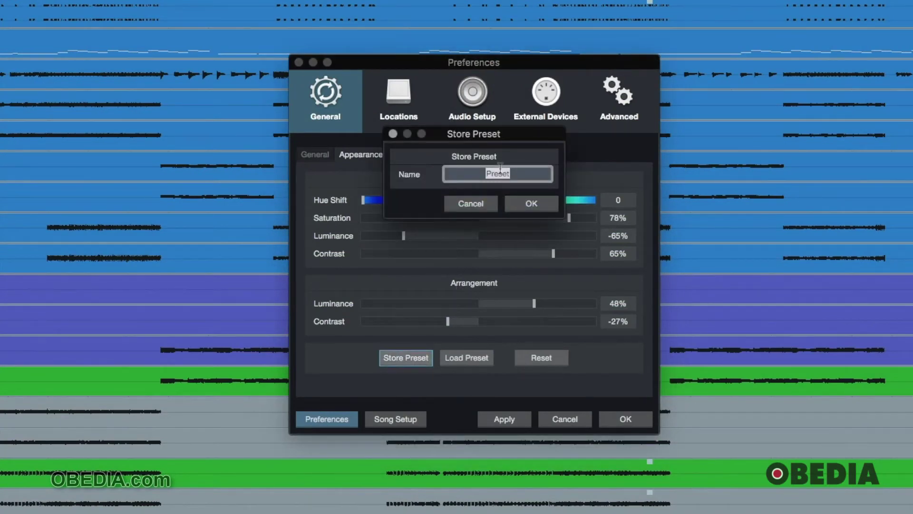
type("Jack")
key("BackSpace")
key("BackSpace")
key("BackSpace")
key("BackSpace")
type("Outside")
key("BackSpace")
key("BackSpace")
key("BackSpace")
key("BackSpace")
key("BackSpace")
key("BackSpace")
key("BackSpace")
type("On Stage")
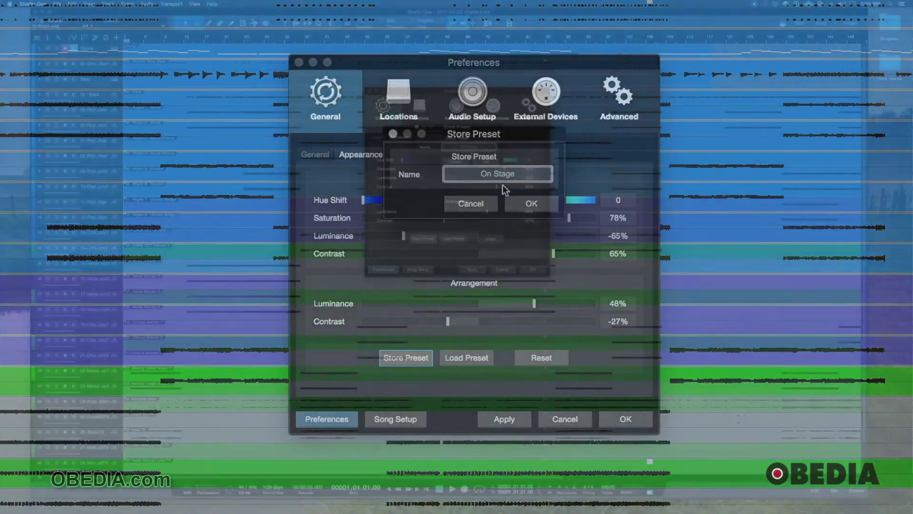
key("Return")
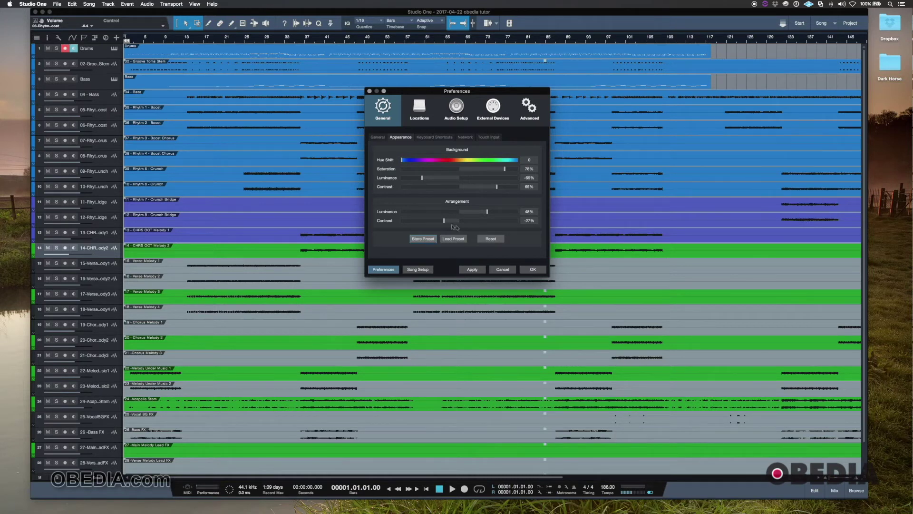
Lower the arrangement contrast to -87% and the arrangement luminance to 20%.
left_click_drag(444, 220, 412, 221)
left_click_drag(491, 217, 472, 213)
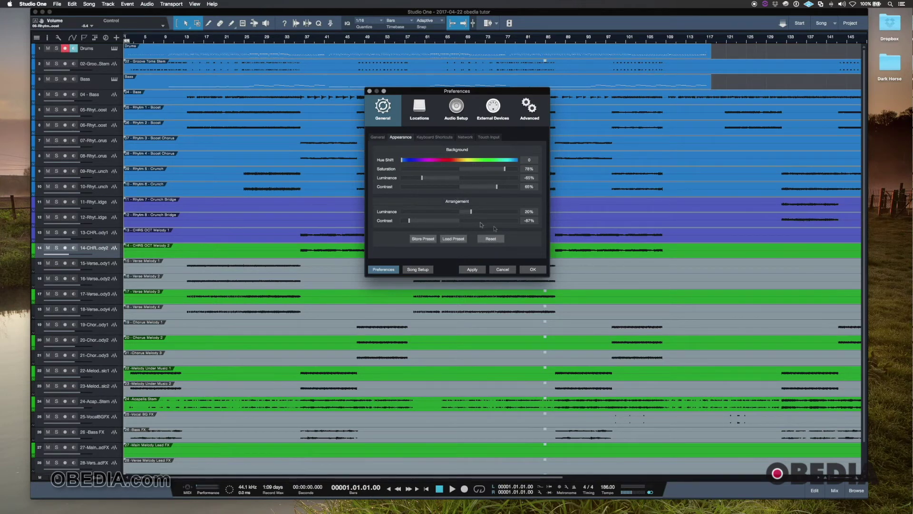
Reset all background and arrangement appearance settings to their defaults, keep the hue shift at 0, and accept the preferences.
left_click(486, 239)
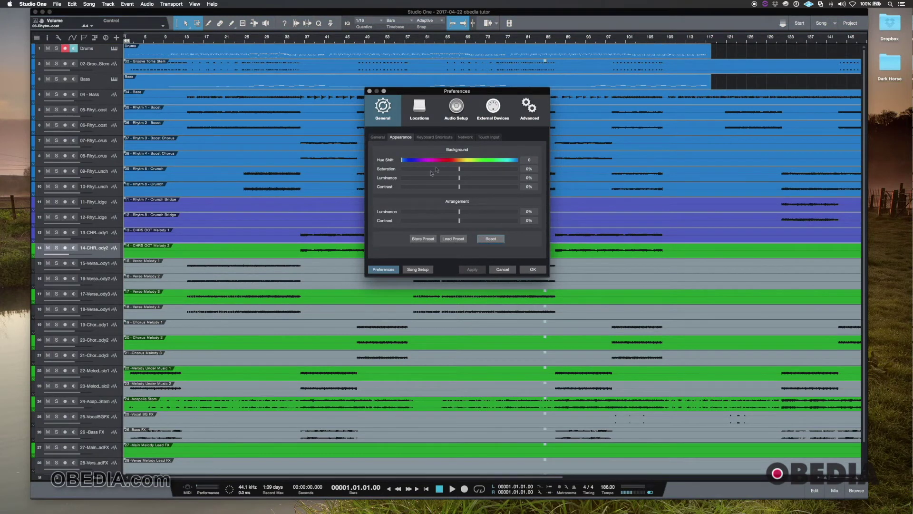
mouse_move(402, 161)
left_mouse_down()
mouse_move(410, 161)
mouse_move(391, 161)
left_mouse_up()
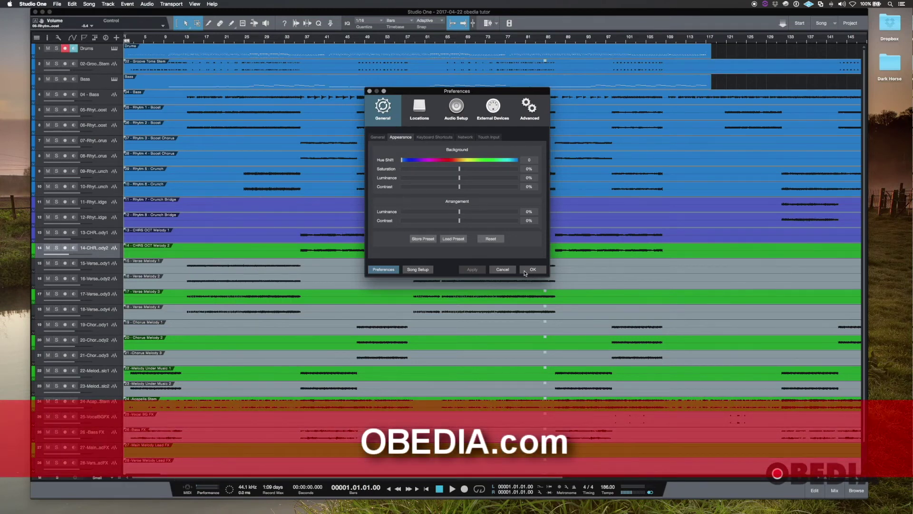
left_click(526, 271)
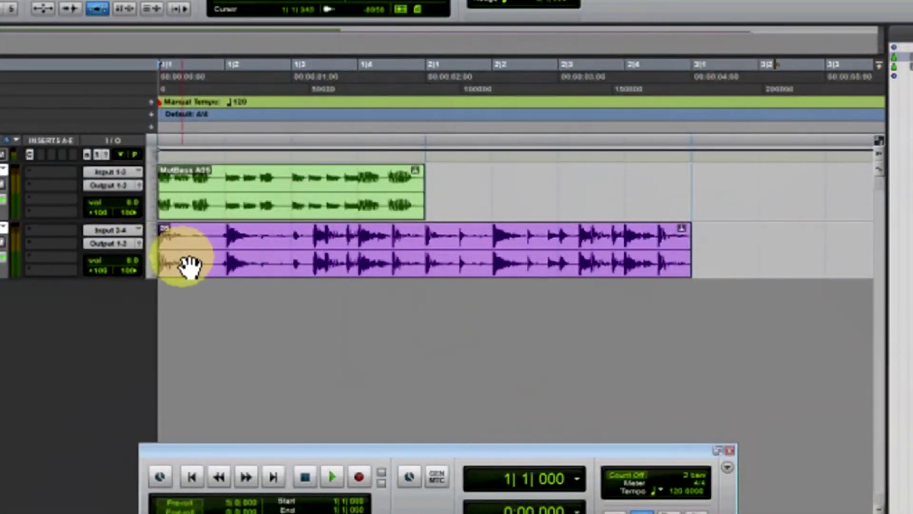
left_click_drag(189, 264, 261, 254)
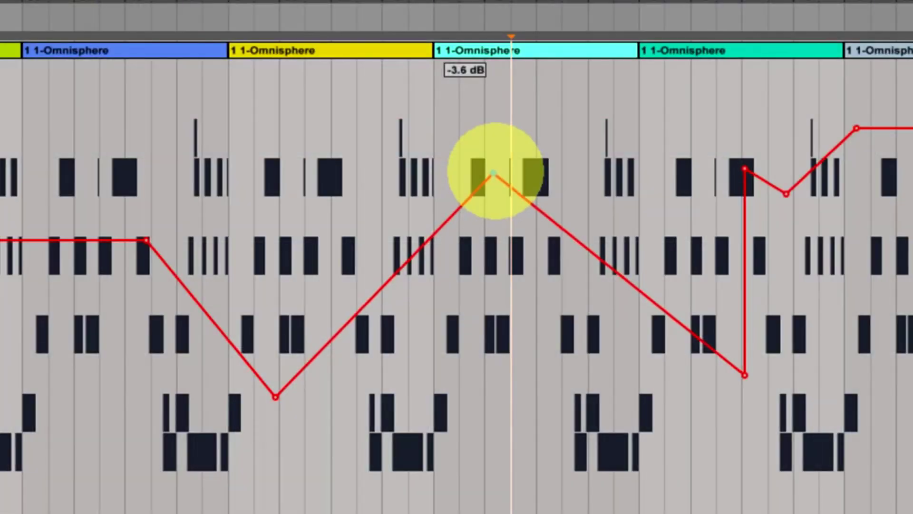
left_click_drag(495, 173, 495, 171)
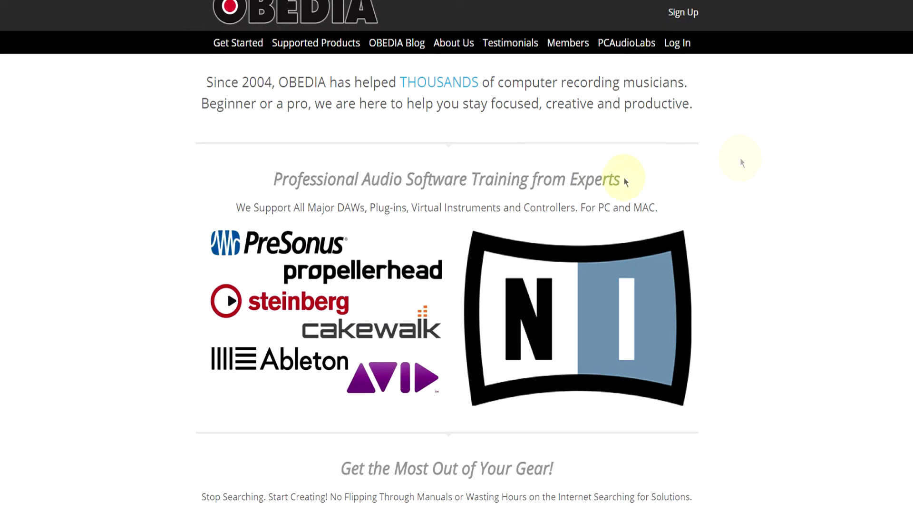
scroll(623, 178, "down", 12)
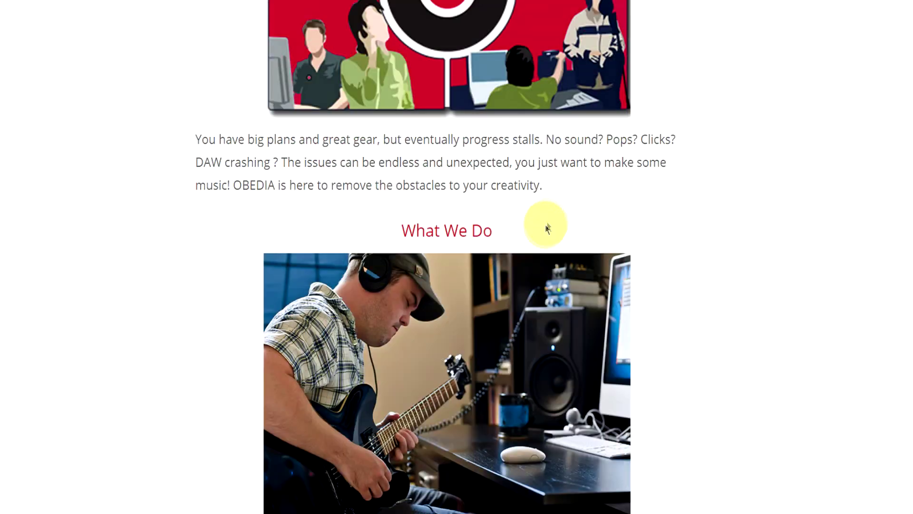
scroll(547, 227, "down", 15)
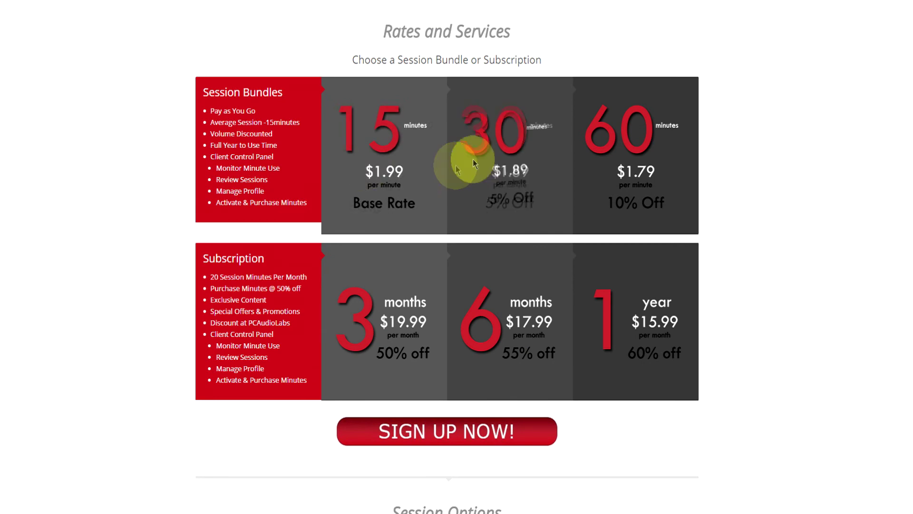